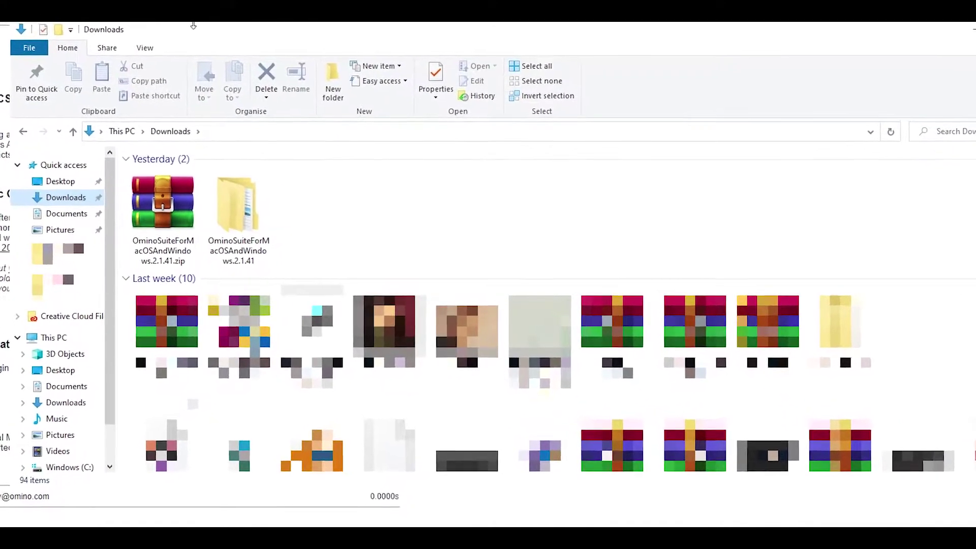
Open the extracted Omino folder and its OminoSuiteWin subfolder, then select all eight .aex plugin files
left_click(239, 214)
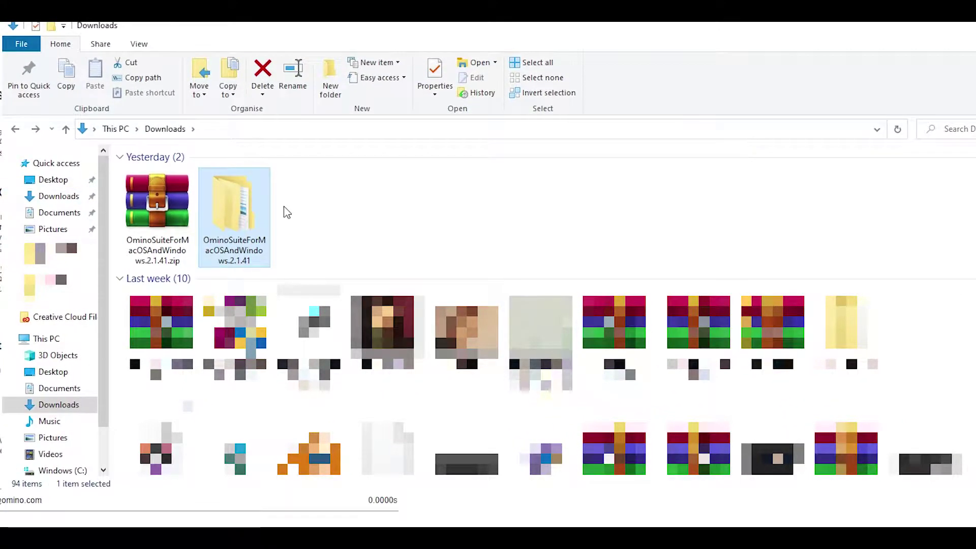
double_click(233, 191)
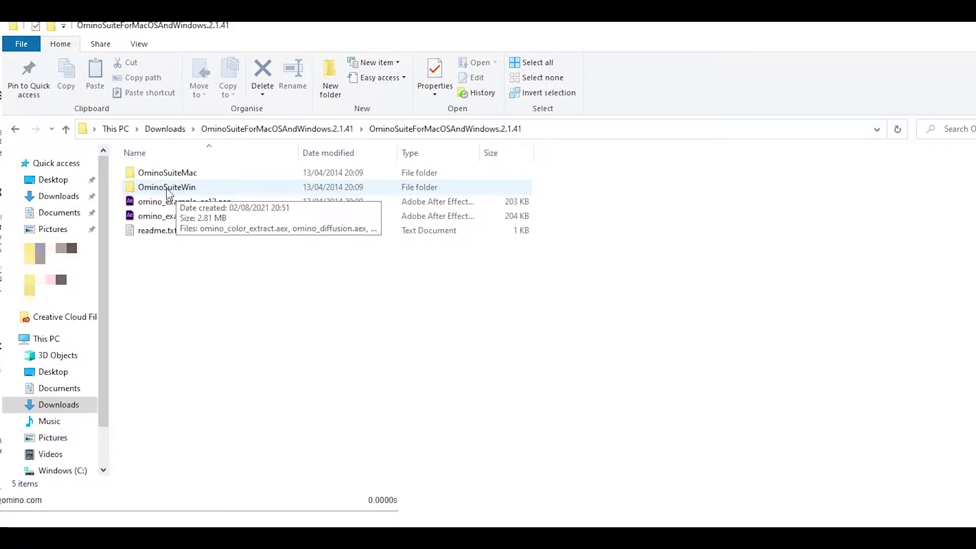
double_click(189, 192)
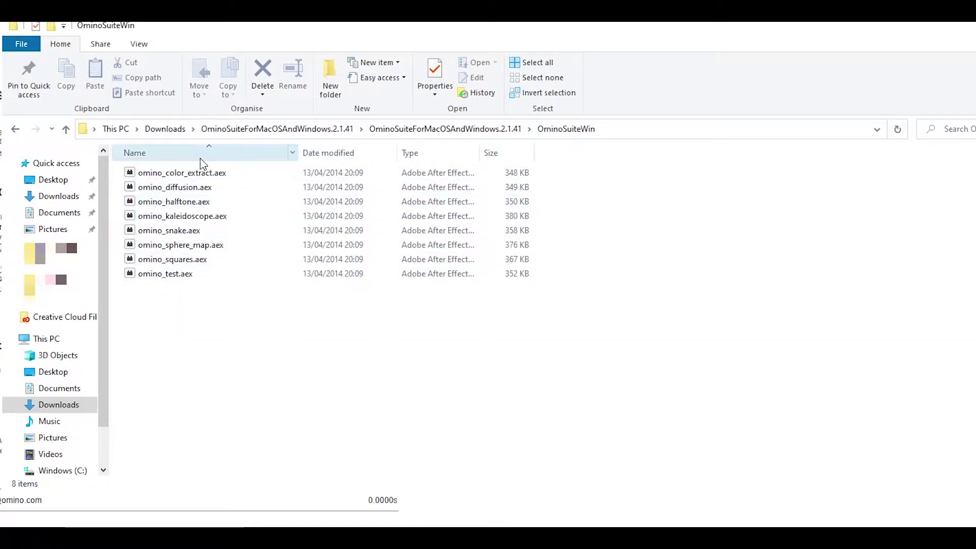
left_click_drag(253, 340, 280, 347)
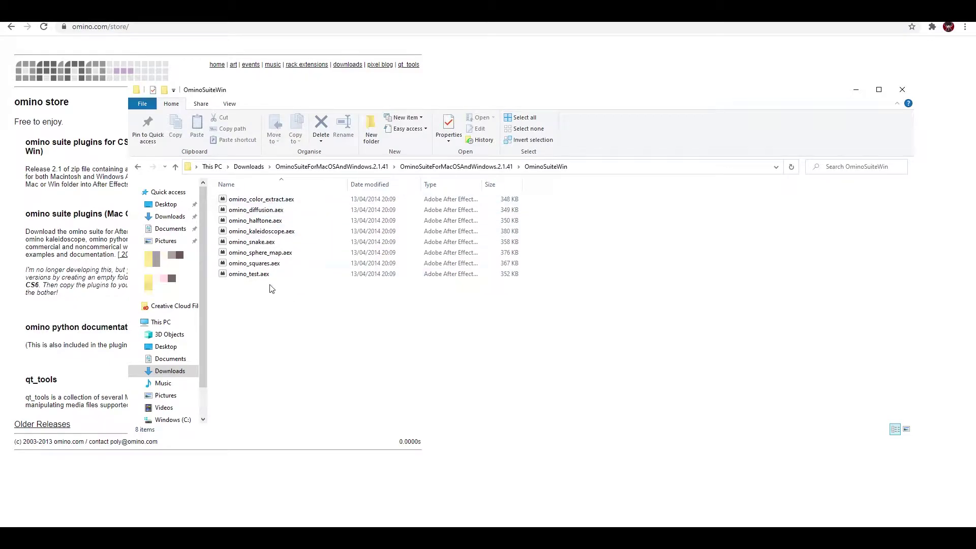
Copy the omino_diffusion.aex plugin file
left_click(284, 213)
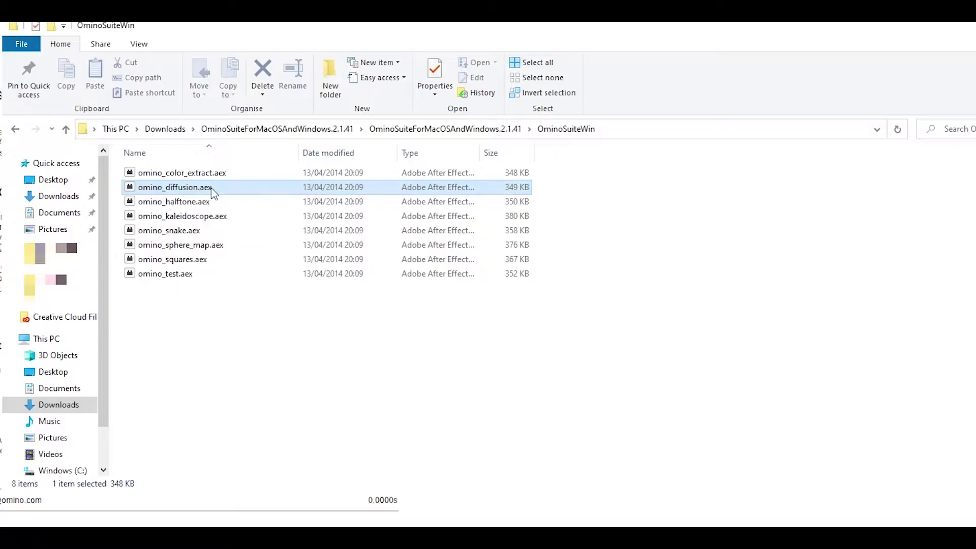
right_click(212, 188)
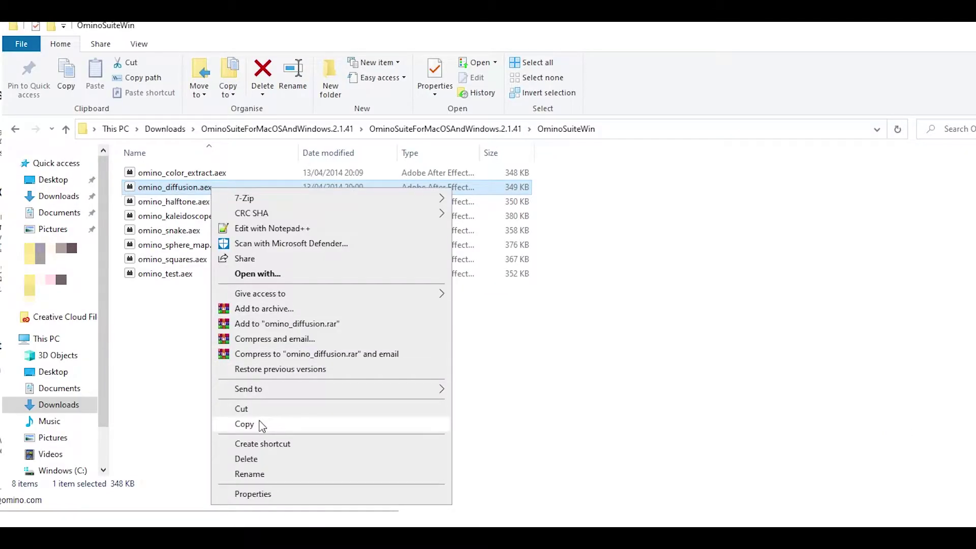
left_click(244, 424)
Browse to C:\Program Files\Adobe\Common\Plug-ins from This PC
left_click(46, 338)
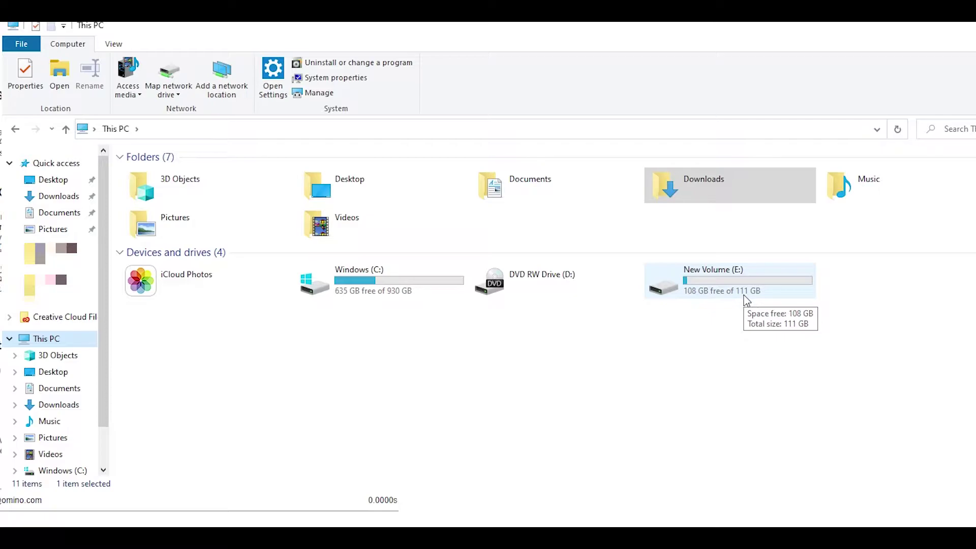
double_click(392, 283)
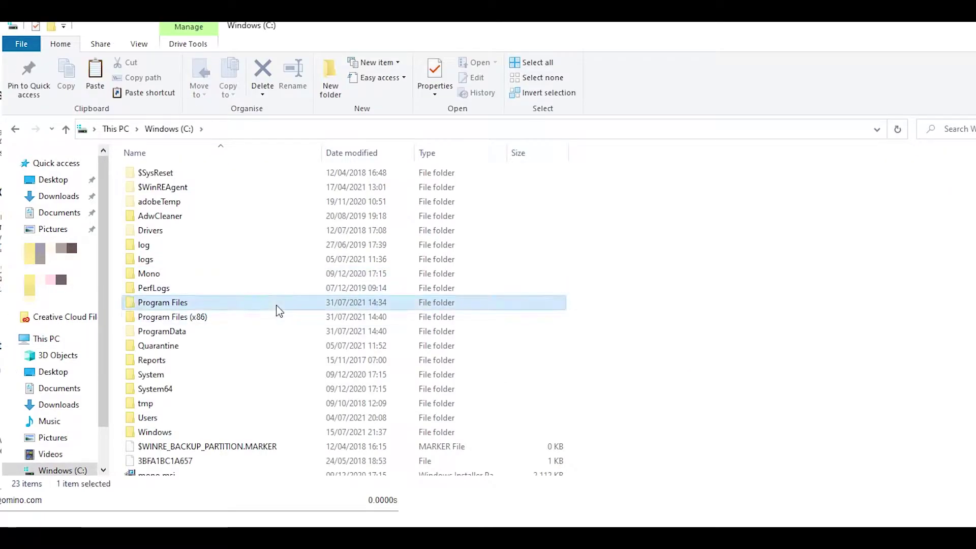
double_click(276, 307)
double_click(169, 187)
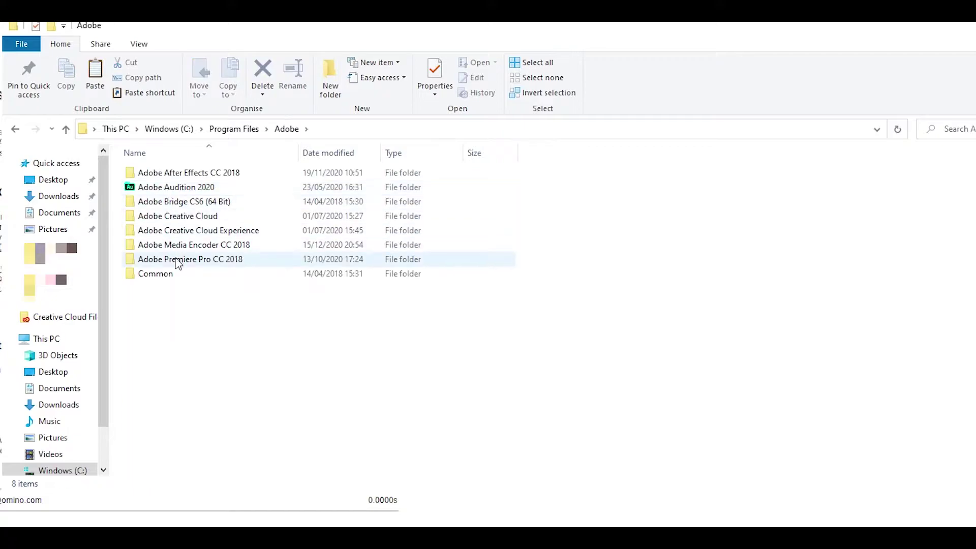
left_click(175, 276)
double_click(175, 276)
double_click(174, 175)
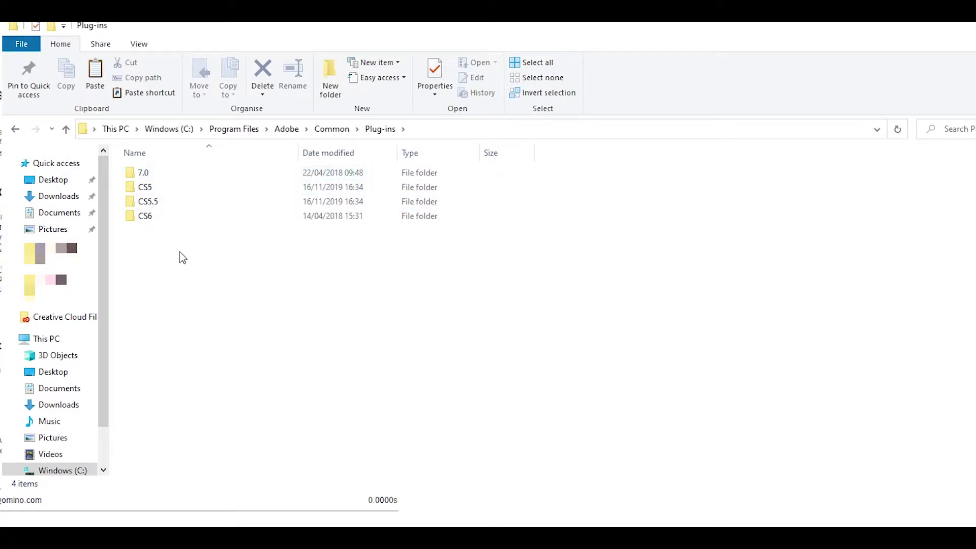
Open the 7.0 folder and then its MediaCore subfolder
left_click(228, 181)
double_click(228, 181)
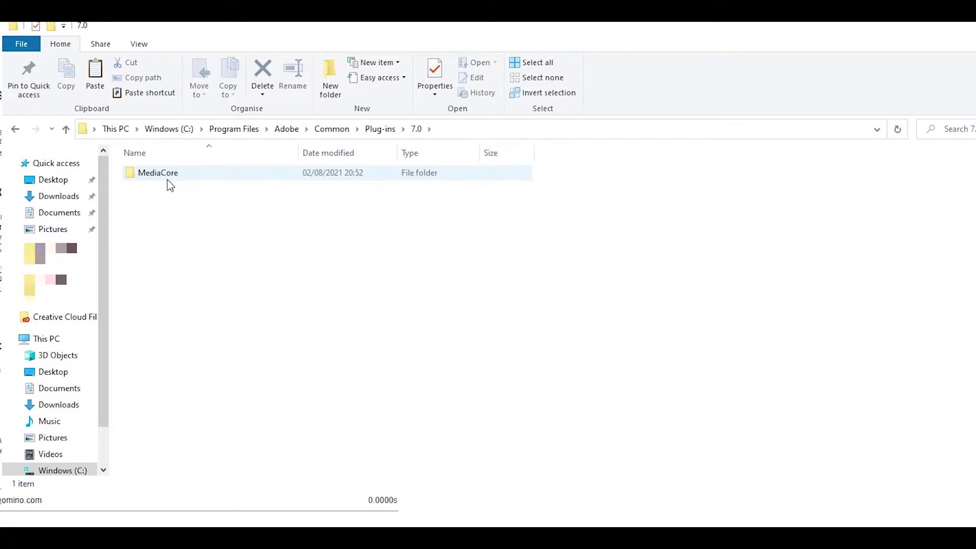
double_click(219, 182)
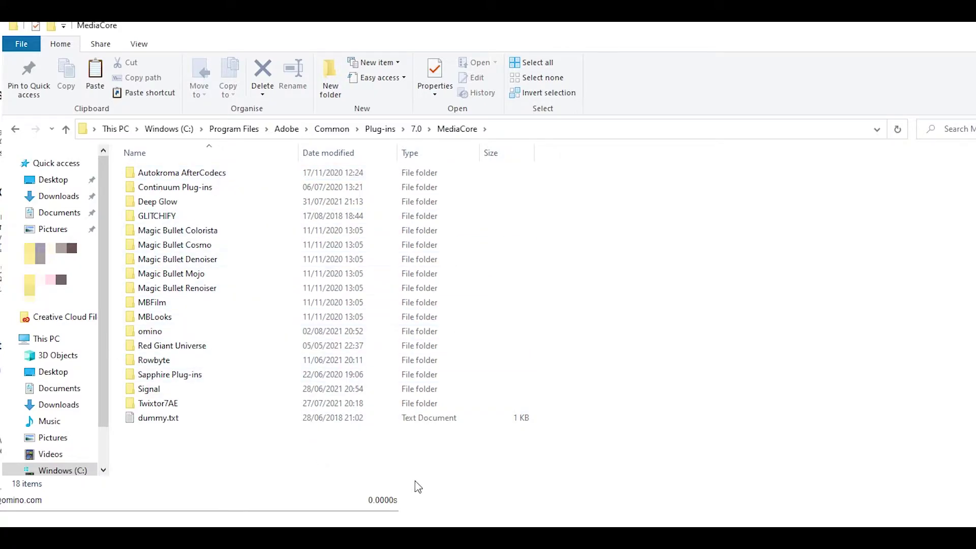
Create the omino folder in MediaCore, granting permission, and paste the diffusion plugin into it
left_click(169, 333)
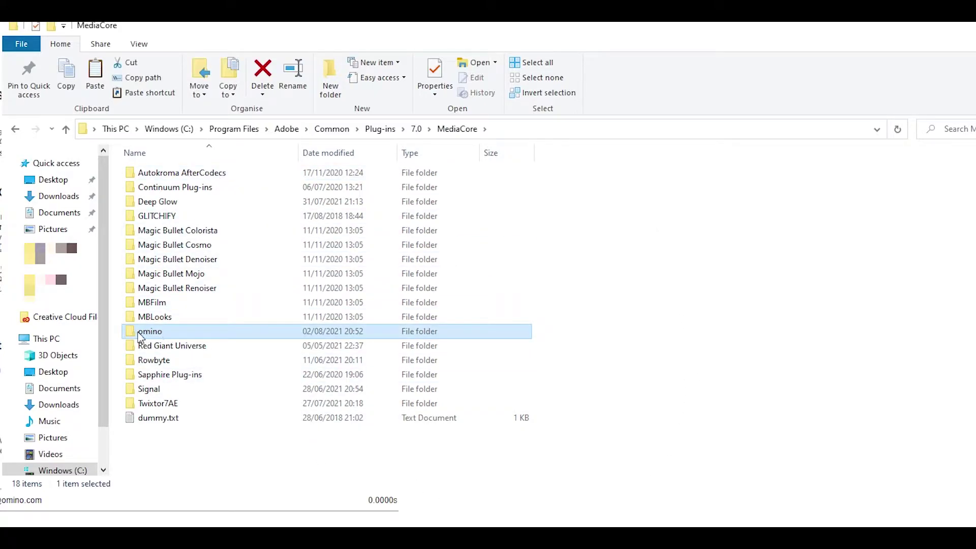
left_click(691, 244)
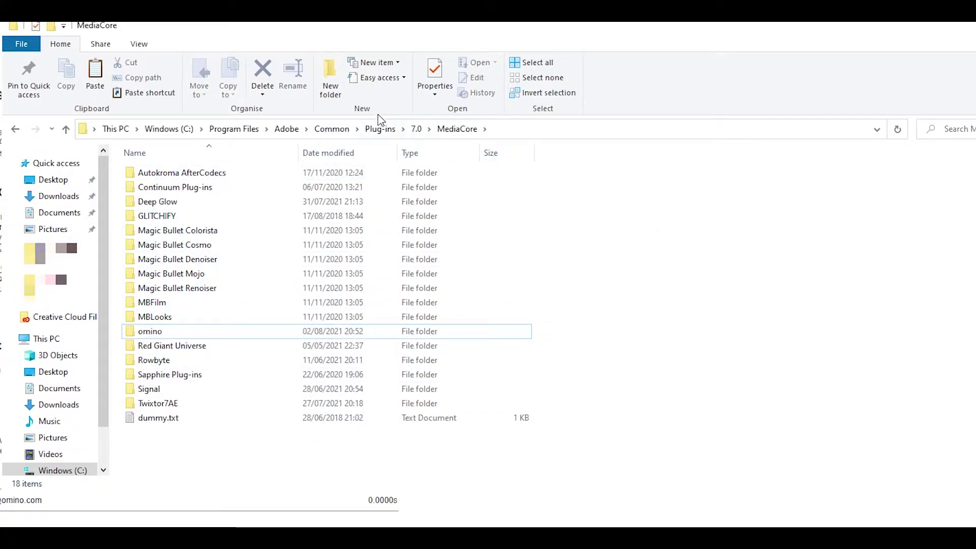
left_click(336, 92)
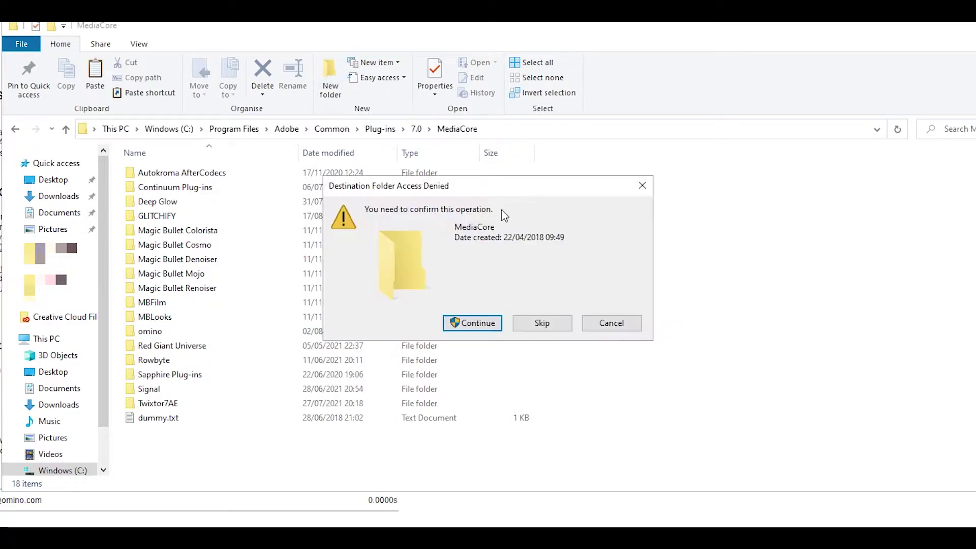
left_click(475, 323)
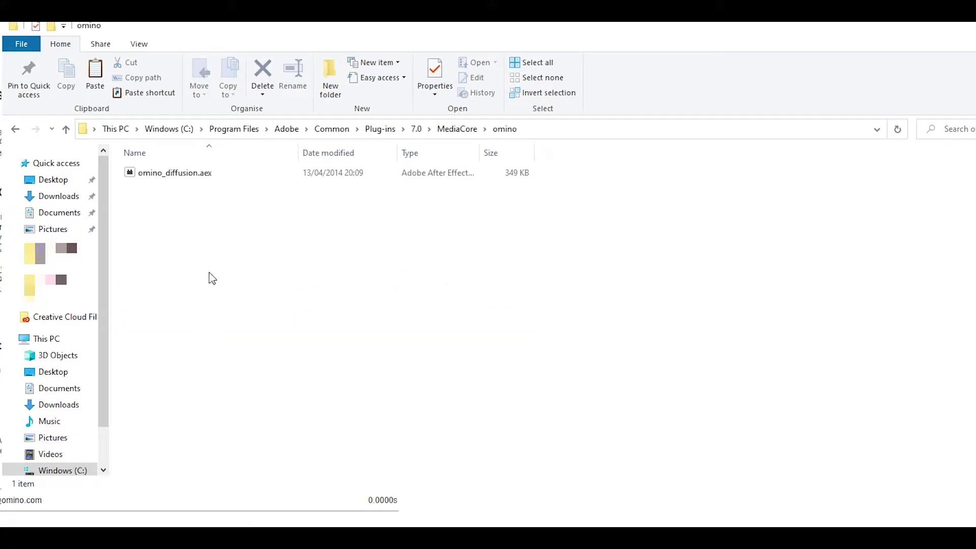
right_click(202, 257)
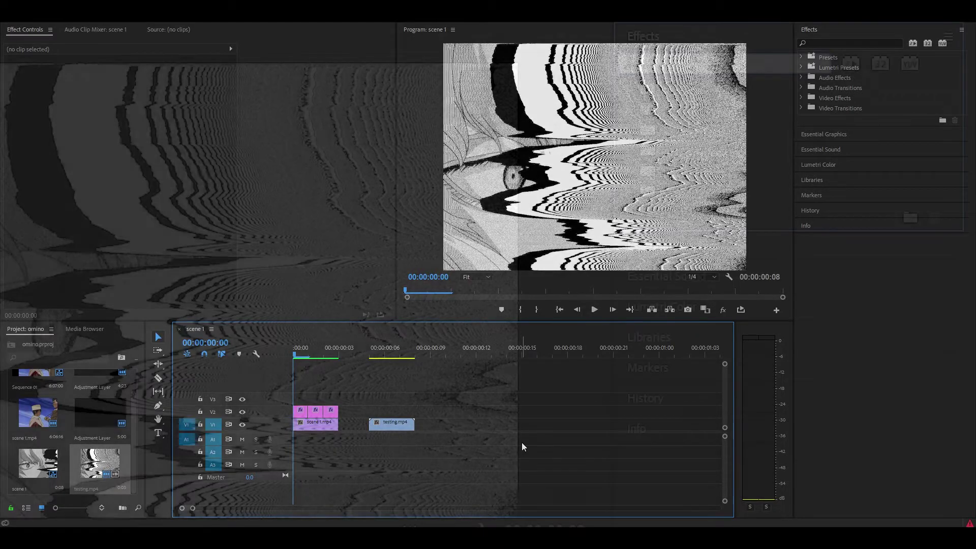
Search the Effects panel for 'omino' and select the omino diffusion video effect
left_click(835, 40)
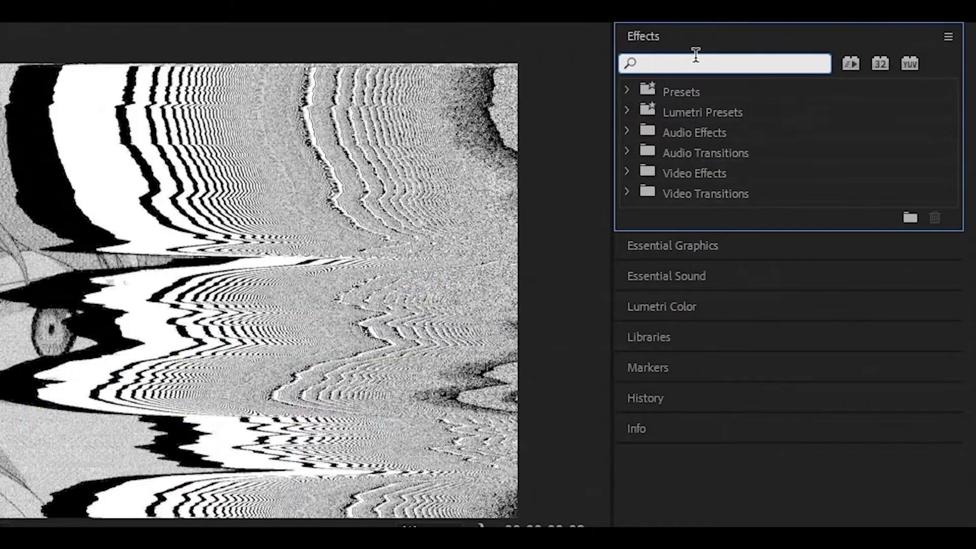
type("omino")
left_click(767, 216)
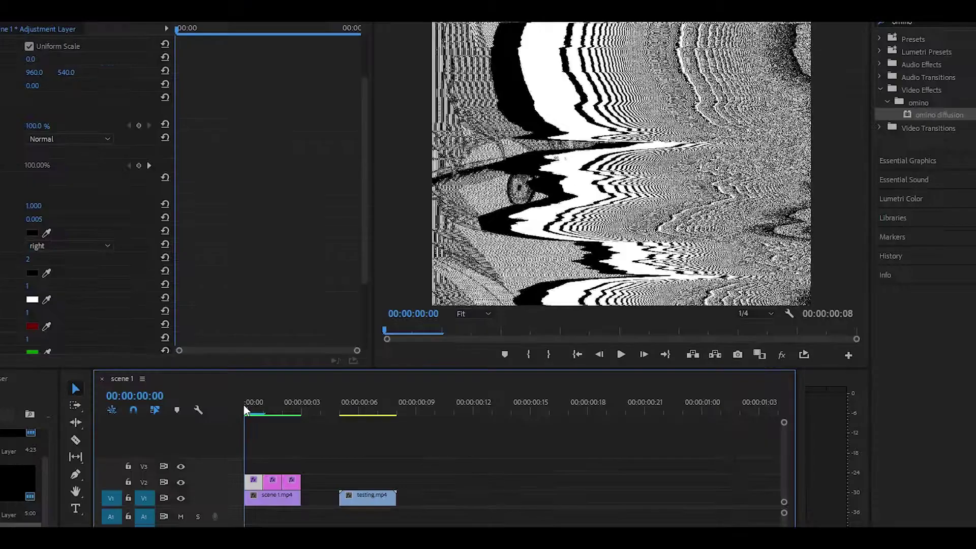
left_click_drag(298, 352, 321, 356)
left_click_drag(279, 412, 250, 407)
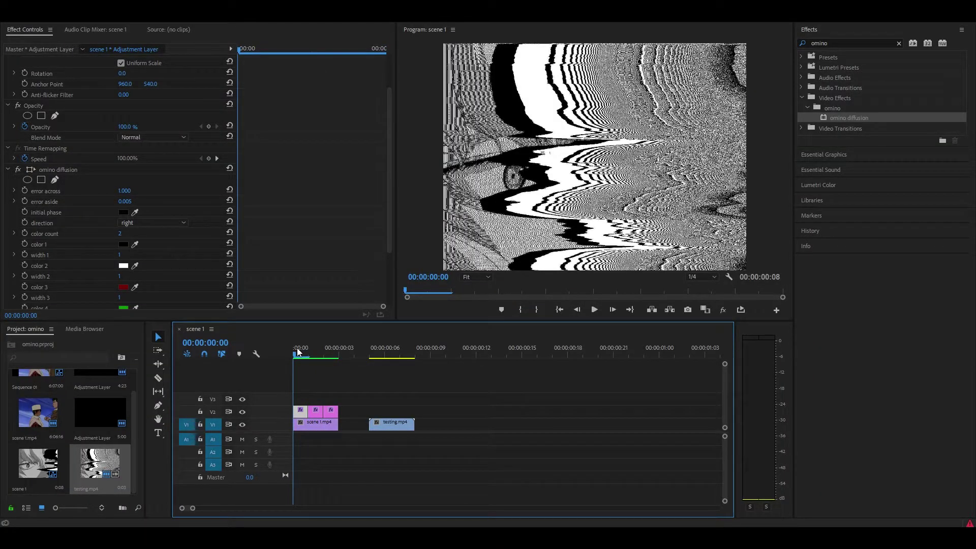
left_click_drag(298, 352, 369, 355)
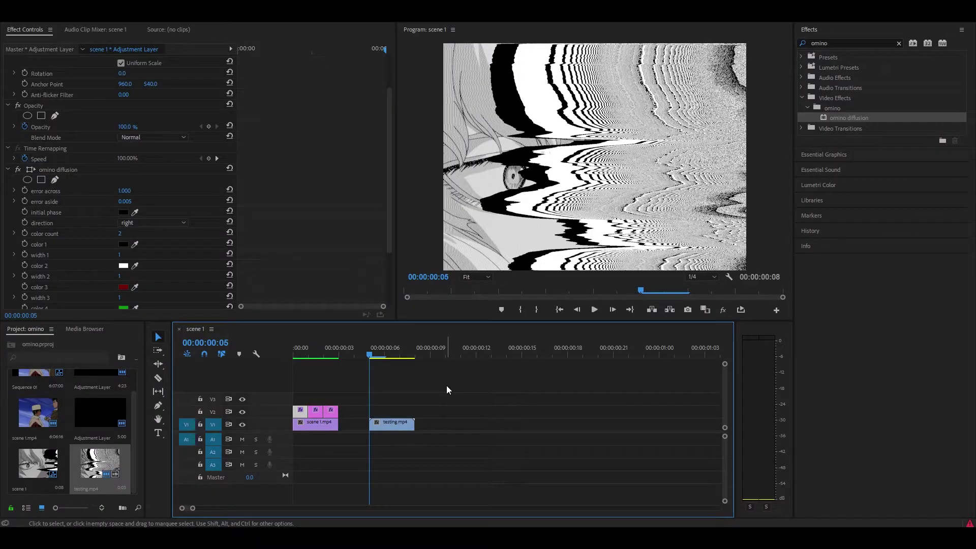
key("Right")
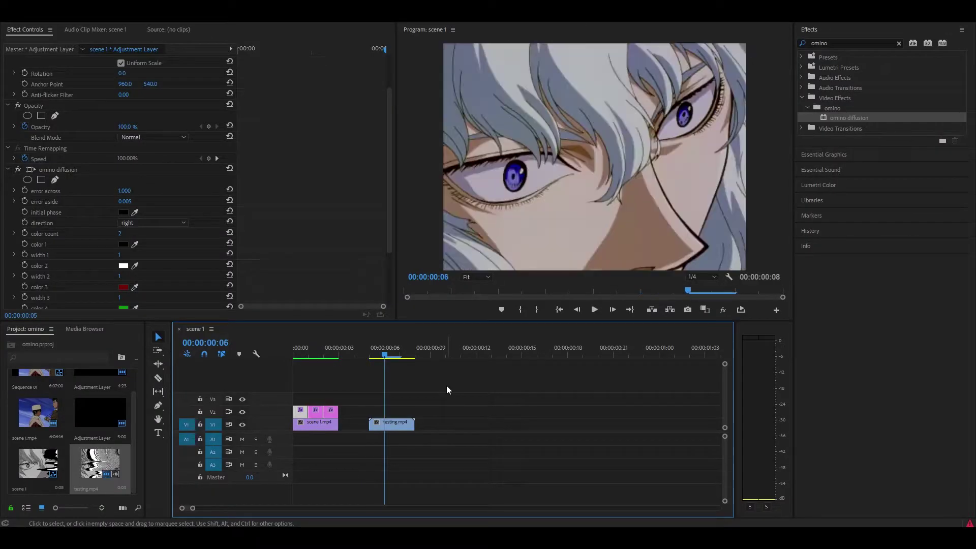
key("Home")
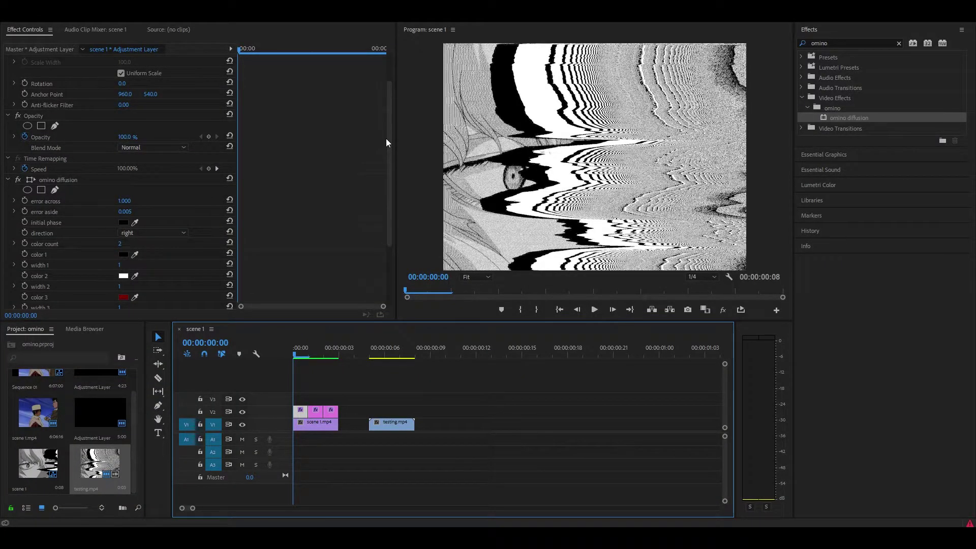
Step forward one frame to preview the omino diffusion glitch
key("Right")
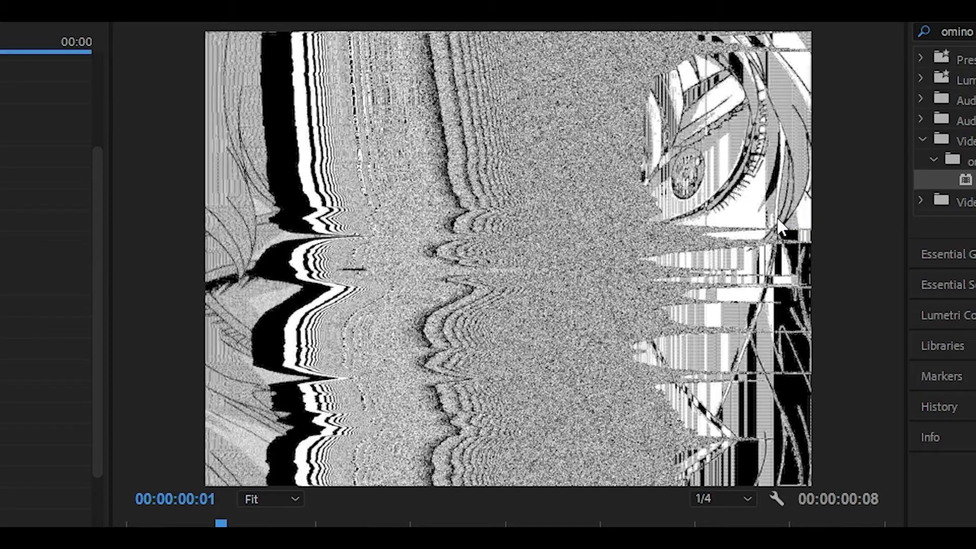